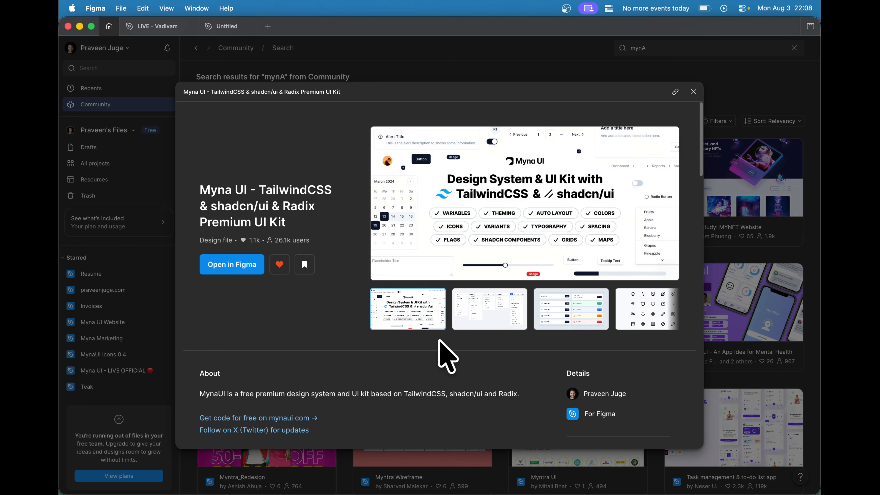
# - View the Myna UI kit's second preview image and switch to the Untitled design file
pyautogui.click(508, 316)
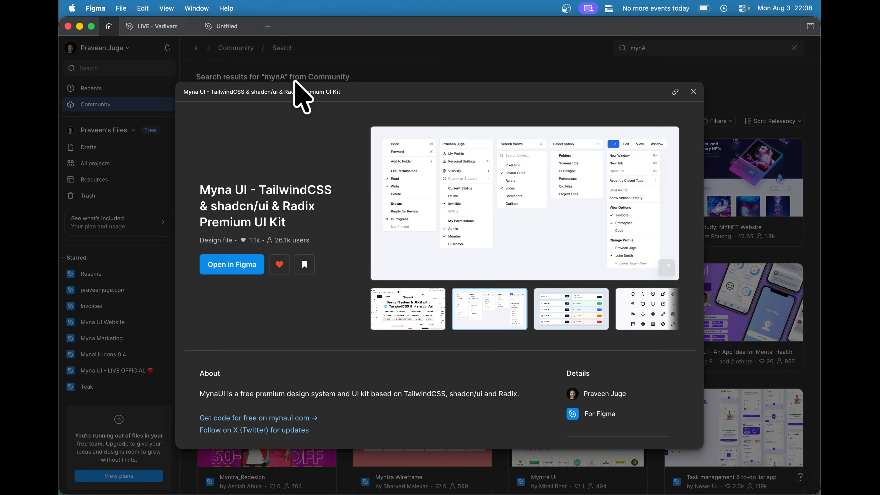
pyautogui.click(228, 27)
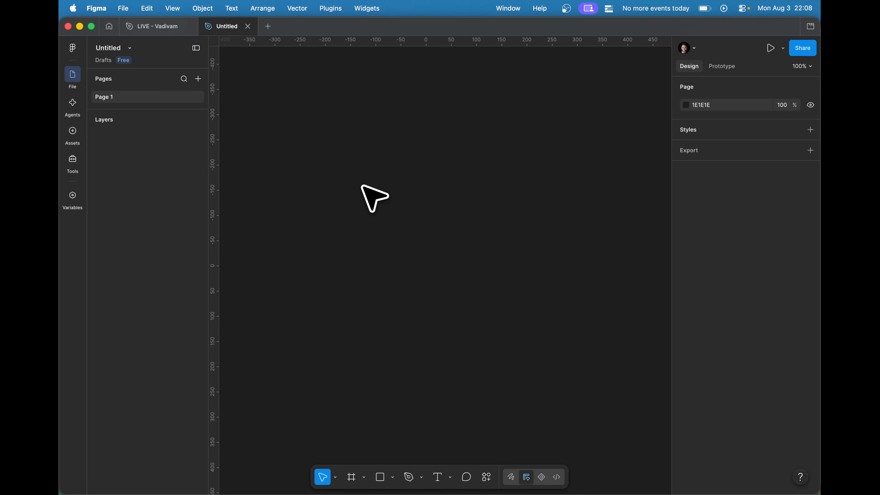
# - Switch to the shadcn/ui create page in Chrome and shuffle presets until reaching Nova style with an Amber theme and Noto Serif headings
pyautogui.hotkey('ctrl', 'Up')
pyautogui.click(363, 196)
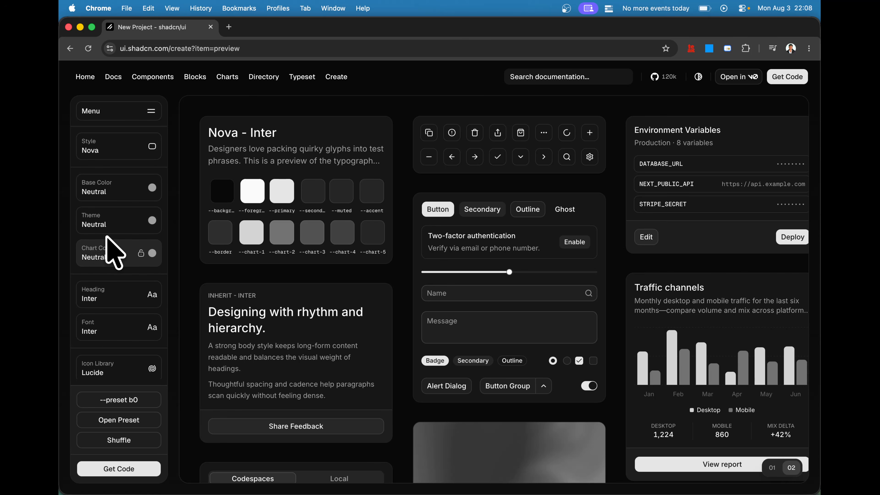
pyautogui.click(121, 439)
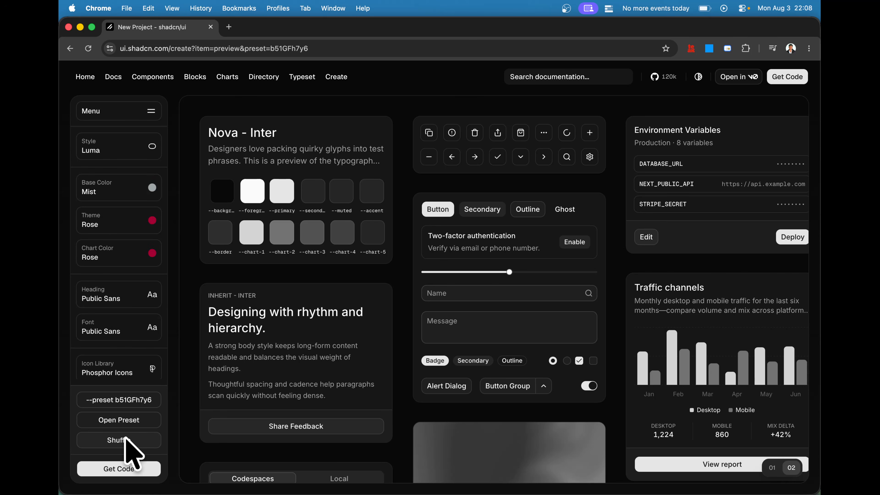
pyautogui.press('r')
pyautogui.press('r')
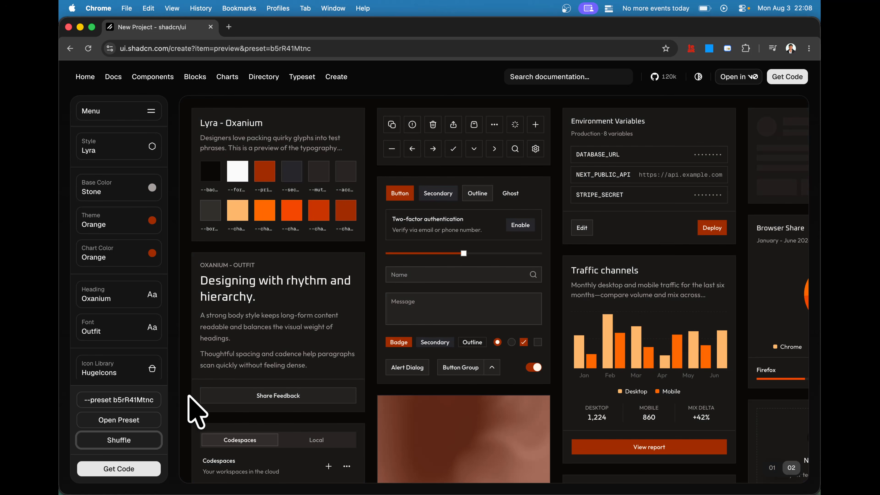
pyautogui.press('r')
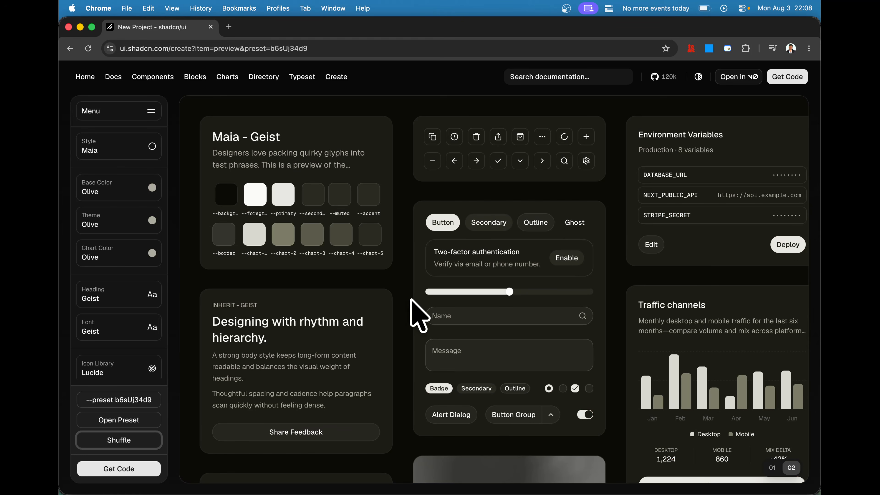
pyautogui.press('r')
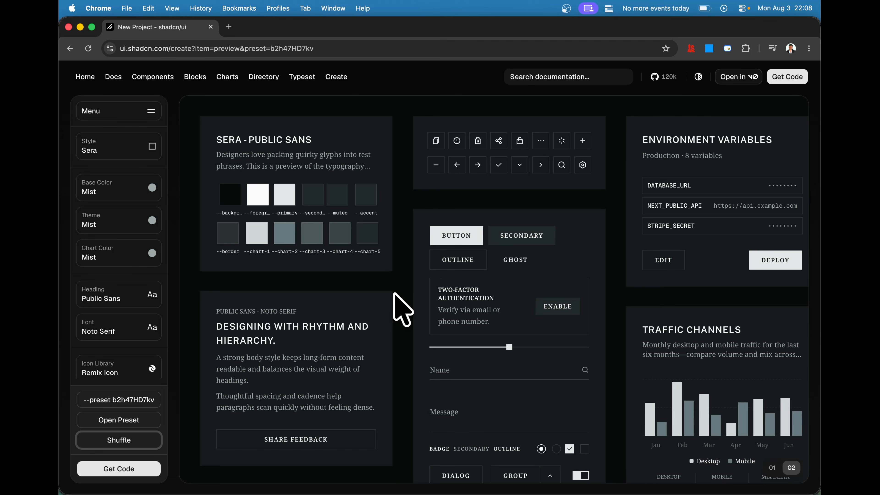
pyautogui.press('r')
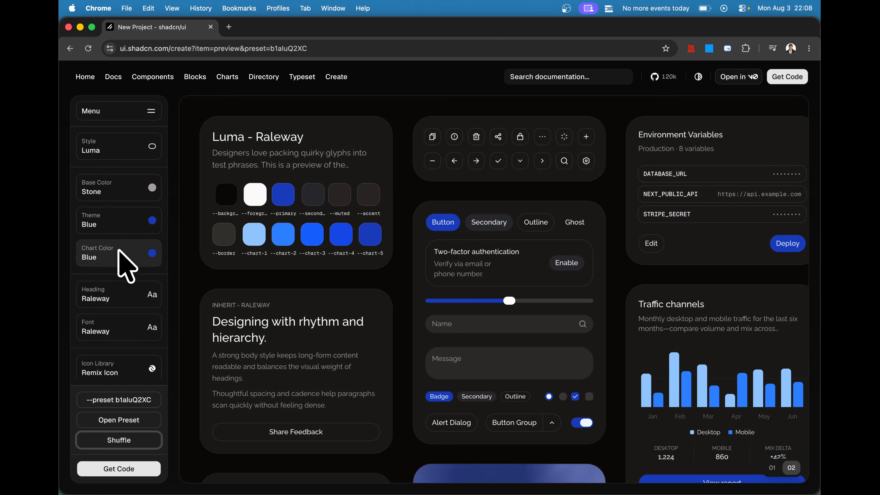
pyautogui.scroll(-3, 152, 373)
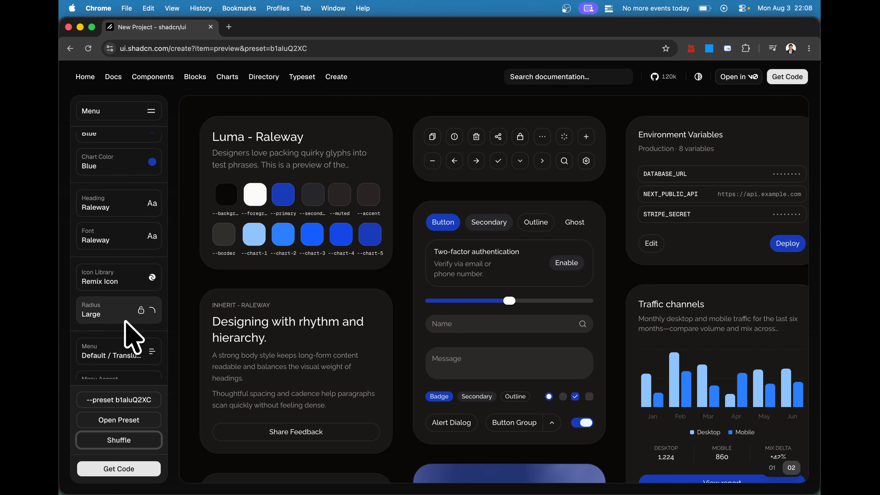
pyautogui.press('r')
pyautogui.press('r')
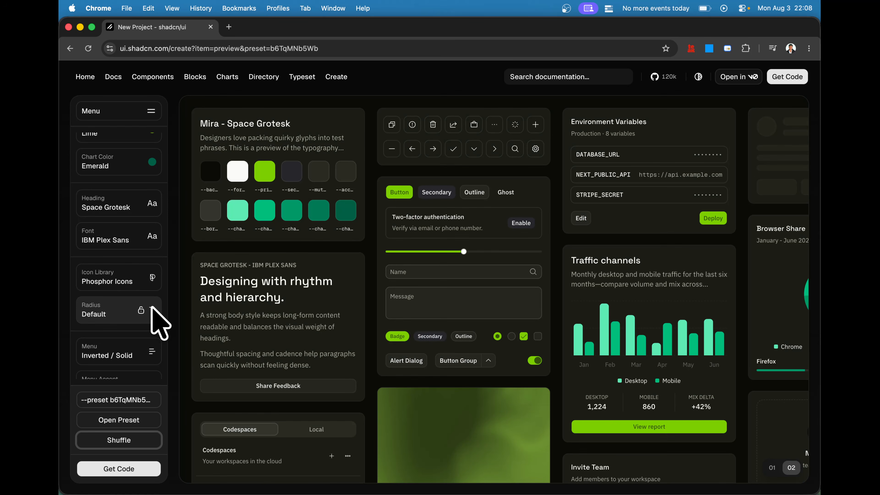
pyautogui.press('r')
pyautogui.press('r')
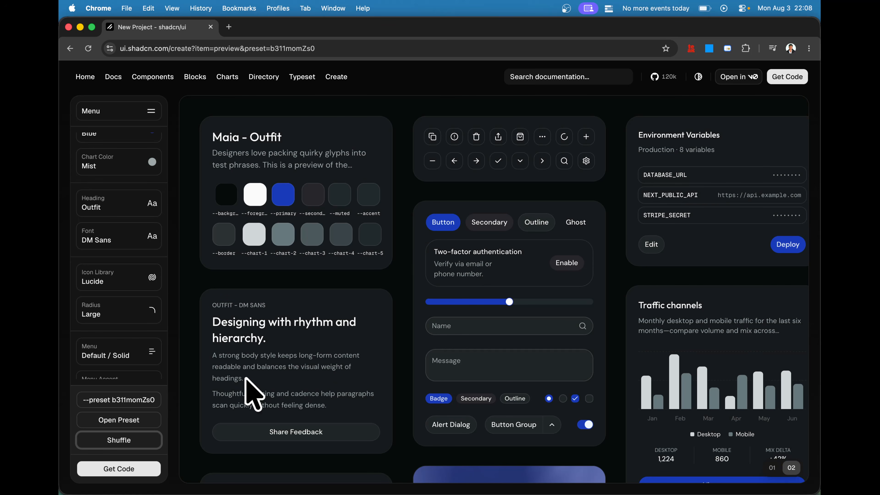
pyautogui.press('r')
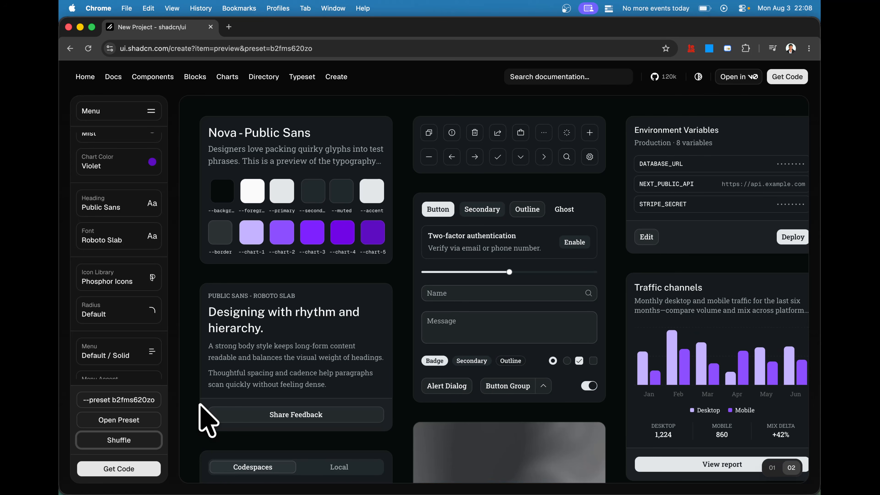
pyautogui.press('r')
pyautogui.press('super+z')
pyautogui.press('r')
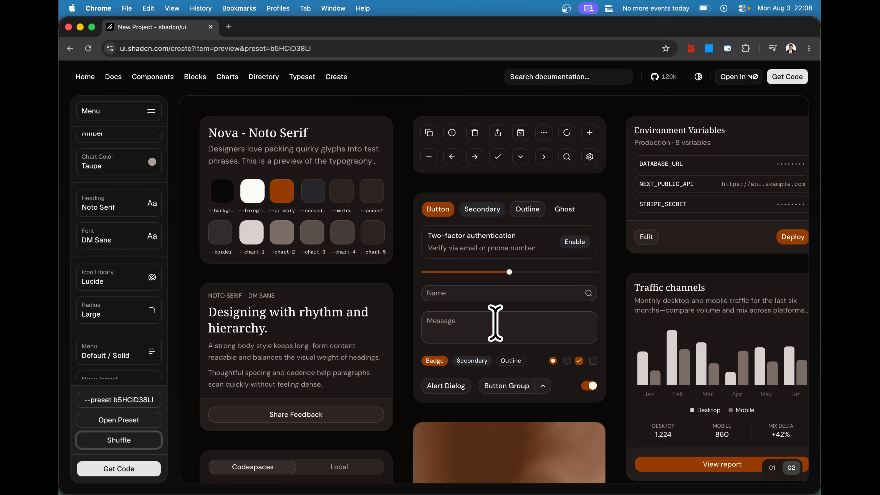
# - Highlight the preset's title in the preview and copy the preset code --preset b5HCiD38LI
pyautogui.moveTo(207, 133); pyautogui.dragTo(317, 138)
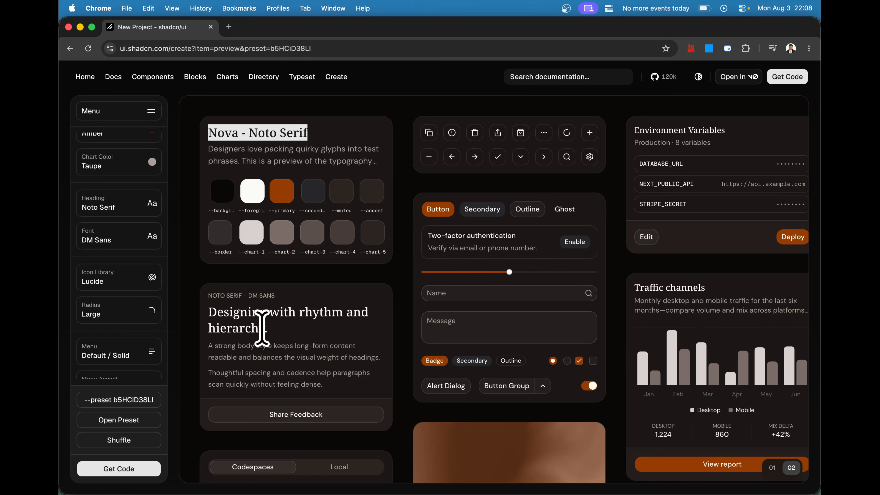
pyautogui.click(135, 401)
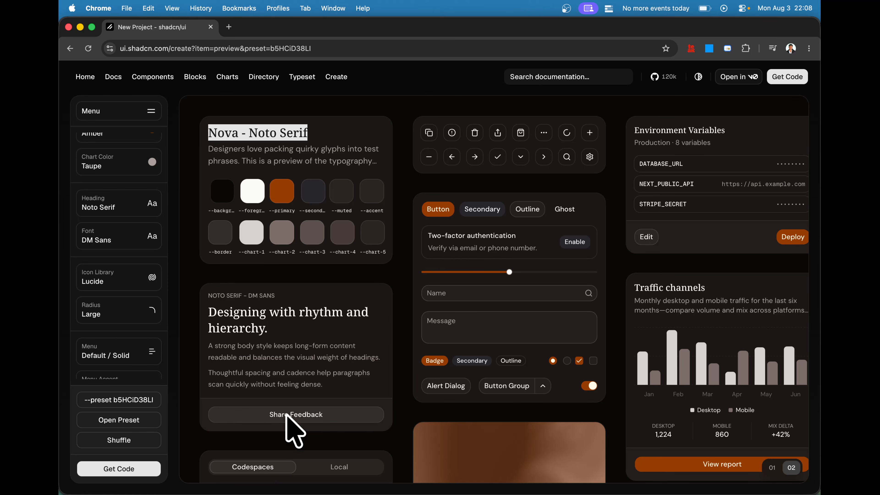
# - Switch to Figma and run the Niram plugin's Generate from preset command in the Untitled file
pyautogui.hotkey('ctrl', 'Up')
pyautogui.click(304, 232)
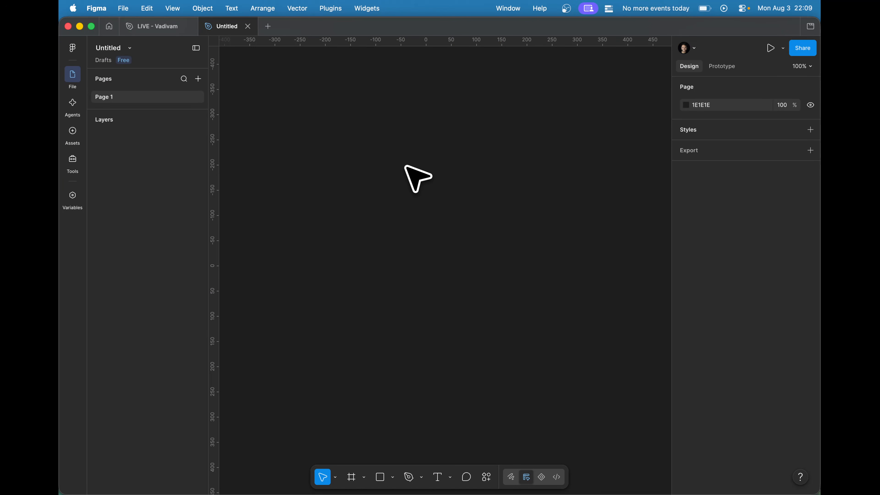
pyautogui.press('super+k')
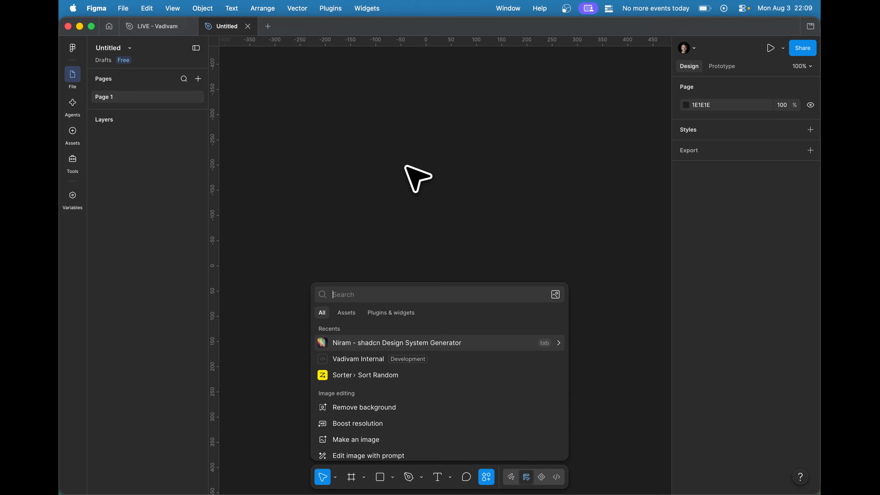
pyautogui.press('Tab')
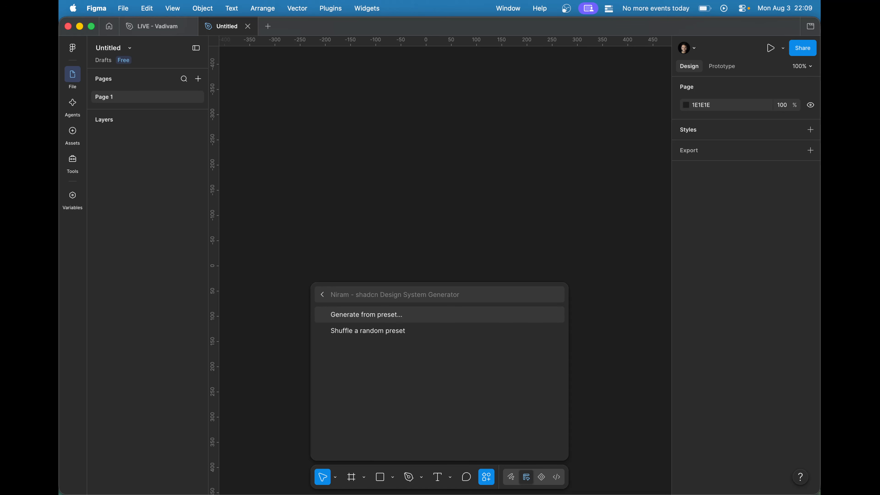
pyautogui.press('Return')
pyautogui.click(402, 258)
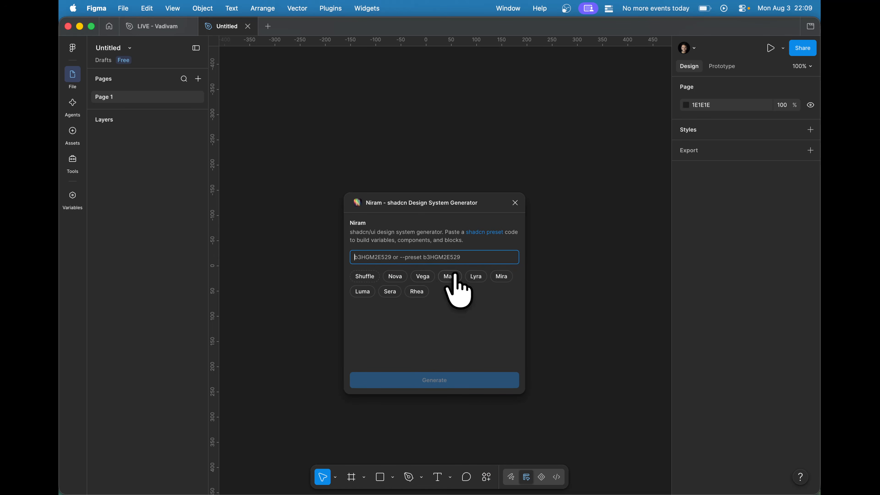
# - Review the chosen preset's style, colour and font settings on the shadcn page in Chrome and return to Figma
pyautogui.hotkey('ctrl', 'Up')
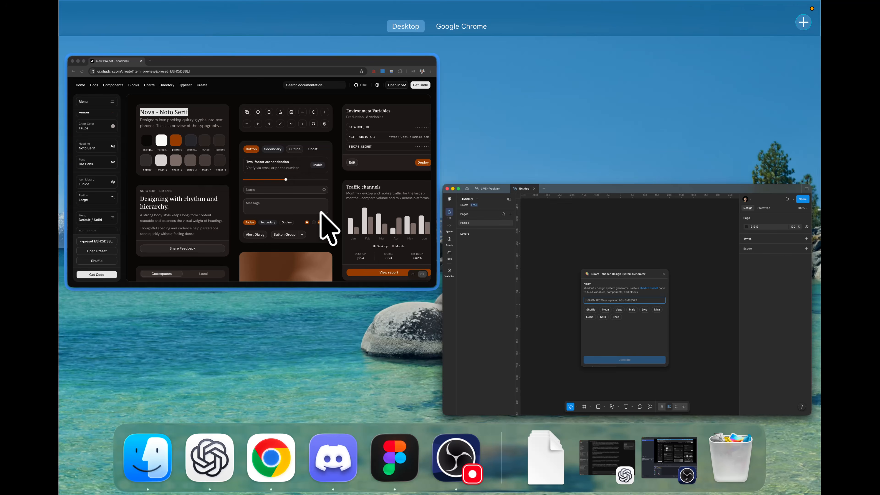
pyautogui.click(324, 226)
pyautogui.scroll(4, 89, 298)
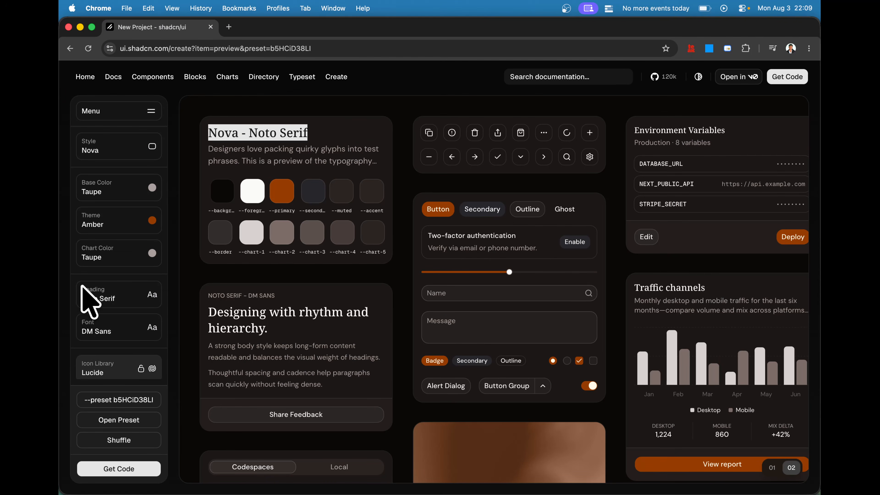
pyautogui.hotkey('ctrl', 'Up')
pyautogui.click(364, 183)
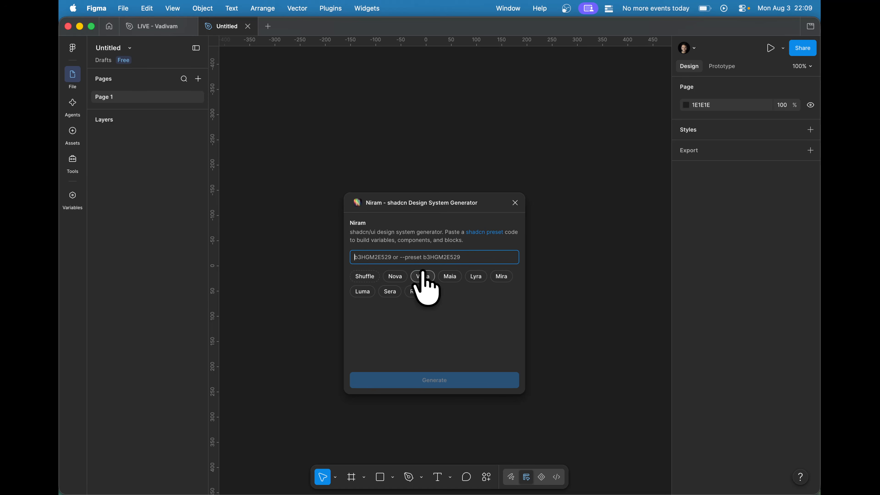
# - Generate the design system in Niram from the copied code --preset b5HCiD38LI
pyautogui.click(406, 256)
pyautogui.press('super+v')
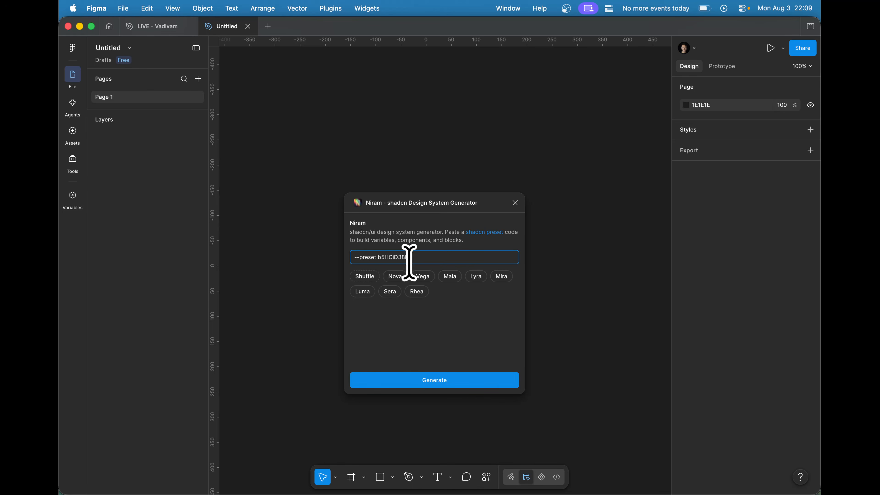
pyautogui.click(451, 383)
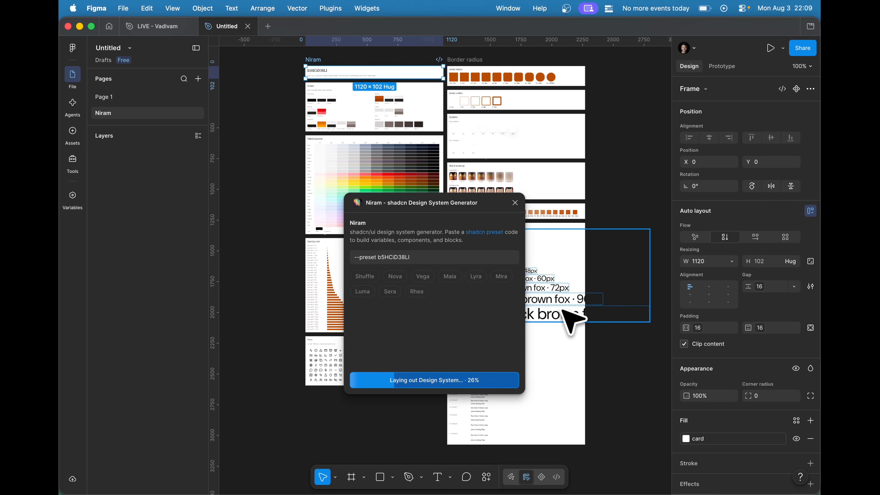
# - Switch to the shadcn page in Chrome and examine the available styles and the preset's colour, font, icon, radius and menu settings
pyautogui.hotkey('ctrl', 'Up')
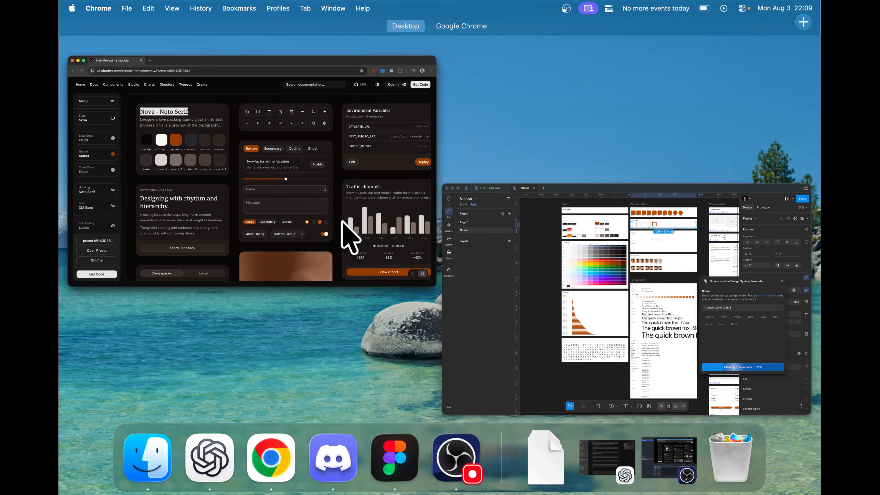
pyautogui.click(344, 230)
pyautogui.click(377, 316)
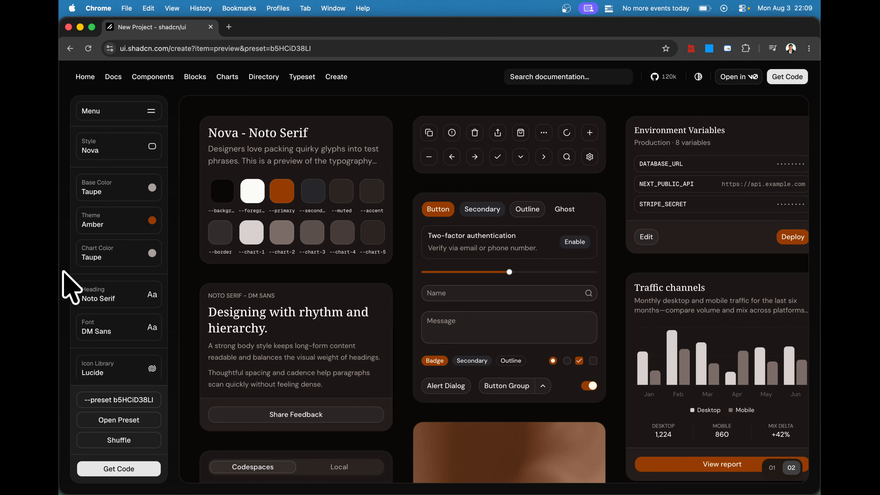
pyautogui.click(115, 154)
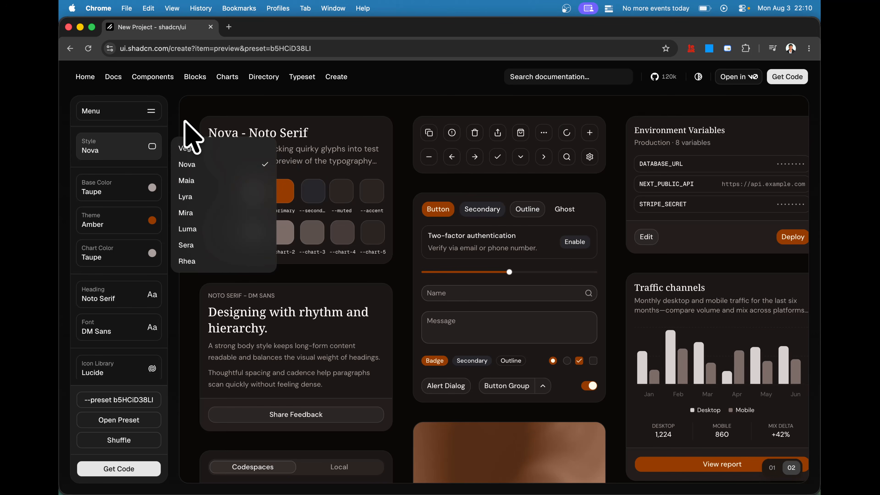
pyautogui.click(201, 118)
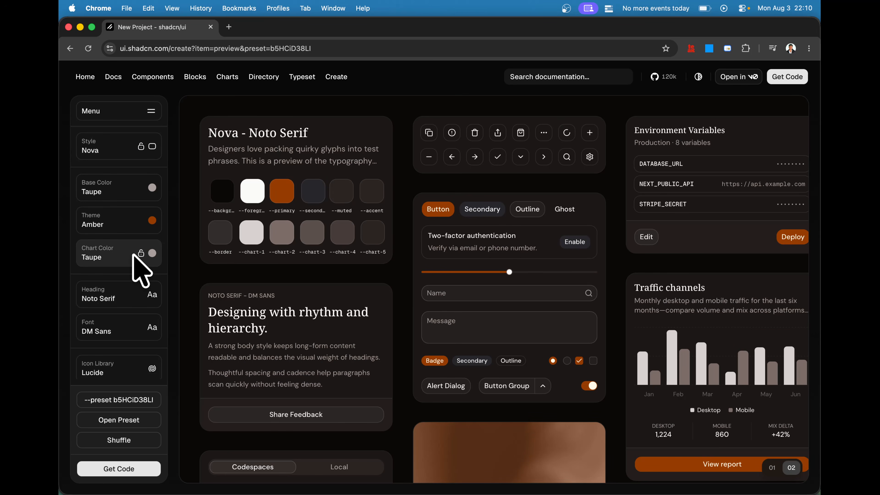
pyautogui.scroll(-2, 137, 270)
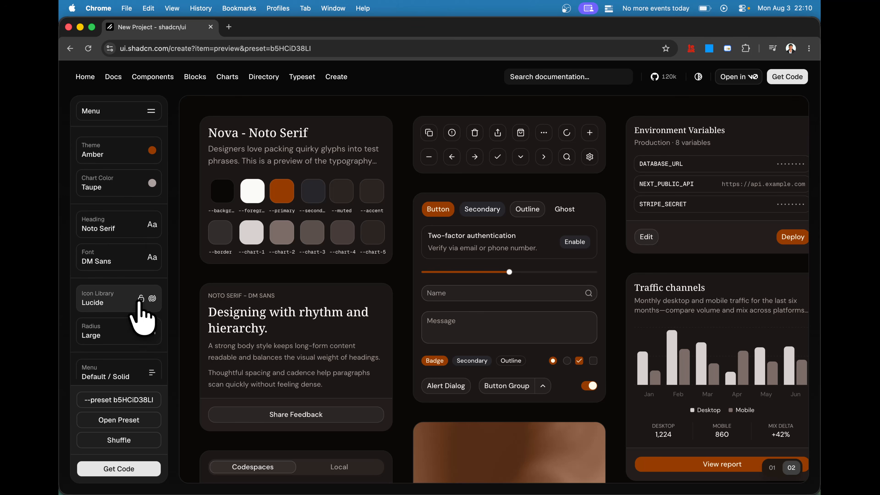
pyautogui.scroll(-2, 156, 351)
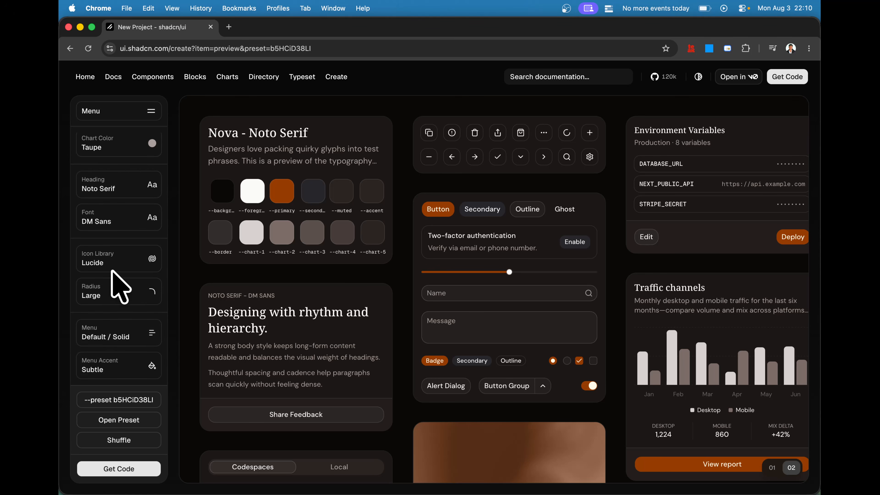
pyautogui.scroll(5, 155, 336)
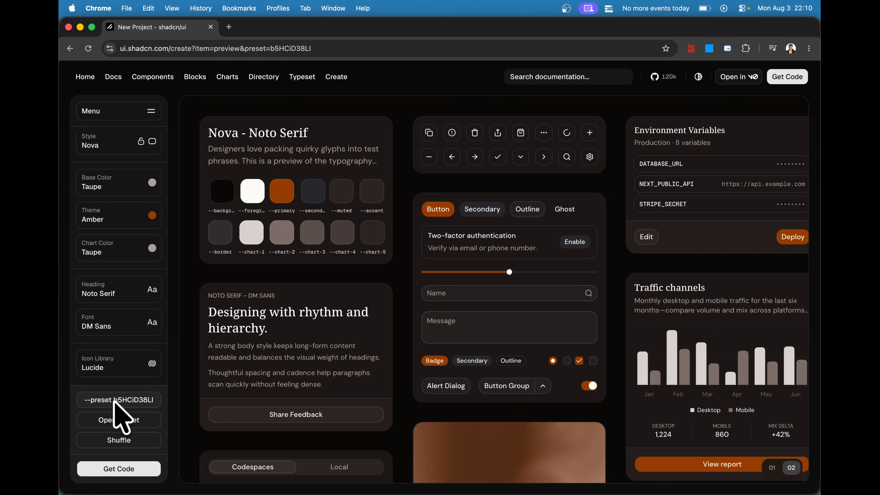
# - Switch back to Figma, close the Niram plugin and clear the frame selection on the canvas
pyautogui.hotkey('ctrl', 'Up')
pyautogui.click(373, 207)
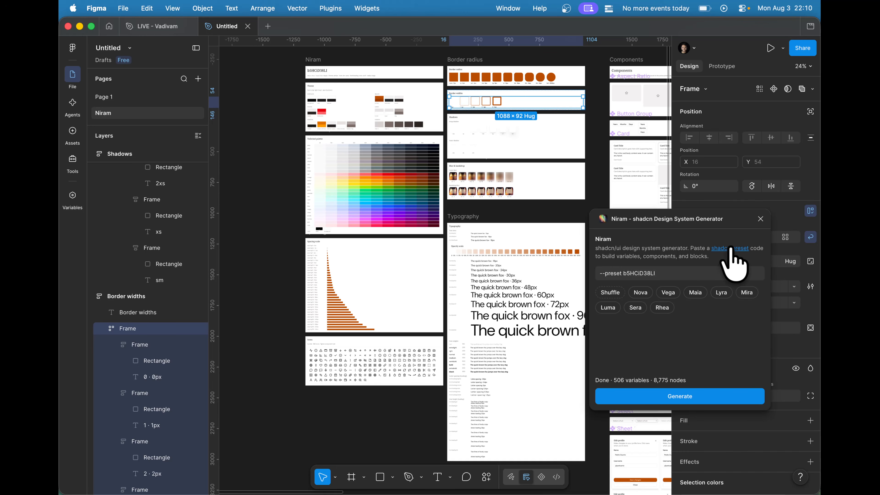
pyautogui.click(760, 219)
pyautogui.click(272, 232)
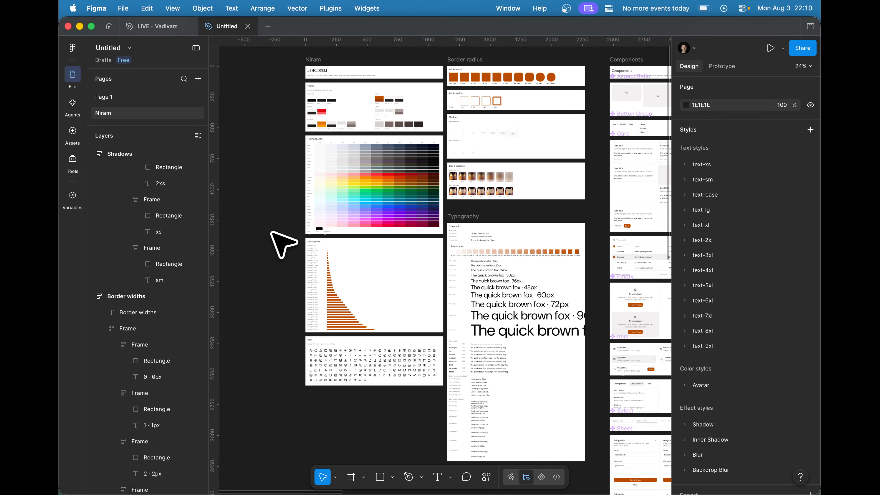
# - Examine the preset summary and Theme colour swatches on the generated Niram page
pyautogui.scroll(-2, 272, 232)
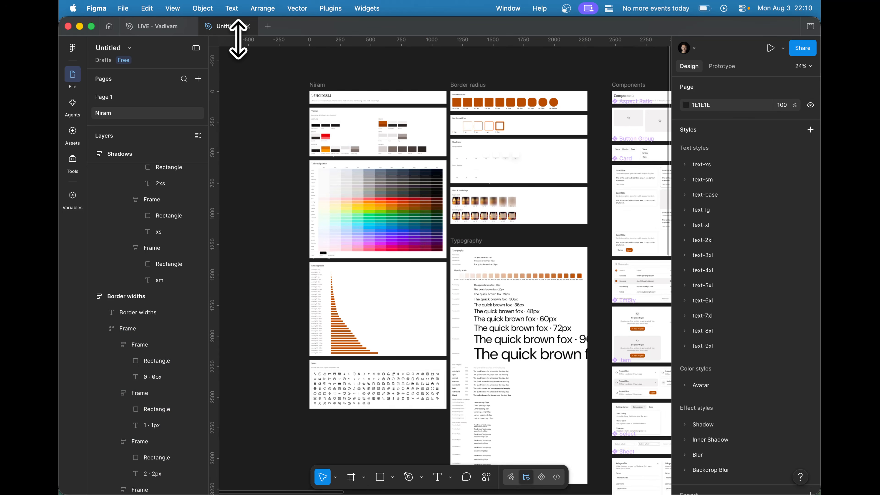
pyautogui.scroll(10, 308, 91)
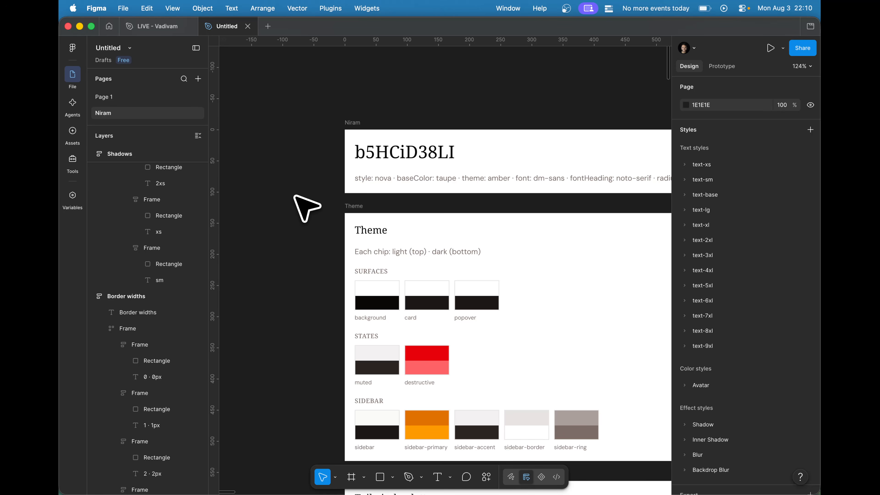
# - Hide the interface and examine the palette, spacing, radius, typography and component frames on the Niram page
pyautogui.scroll(-8, 299, 196)
pyautogui.hotkey('ctrl', '\\')
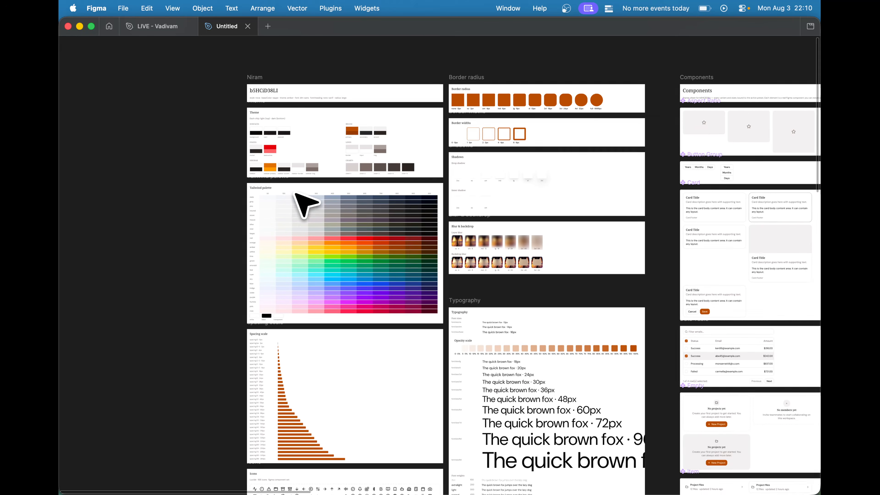
pyautogui.hscroll(10, 295, 194)
pyautogui.scroll(-2, 296, 194)
pyautogui.hscroll(5, 297, 196)
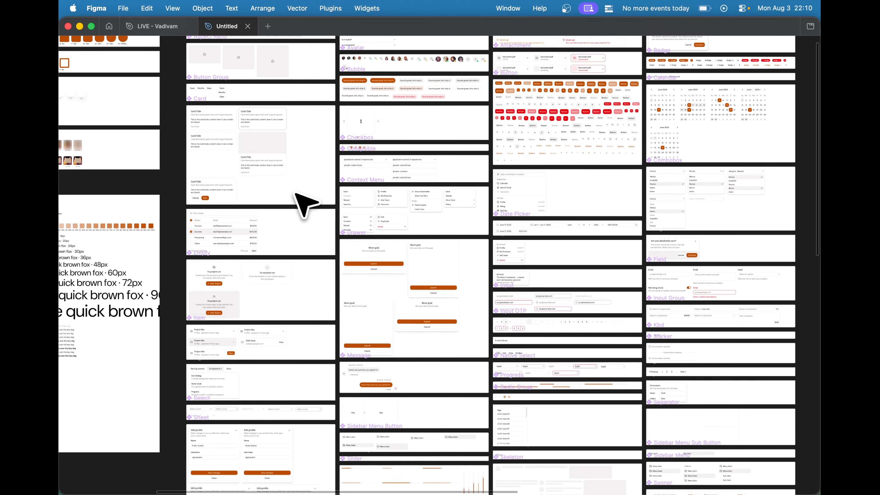
pyautogui.scroll(-6, 296, 196)
pyautogui.scroll(3, 304, 204)
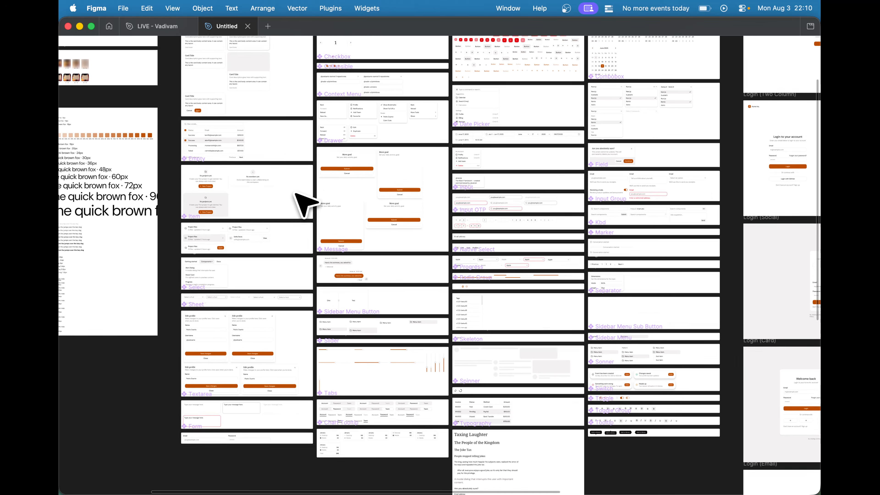
pyautogui.scroll(5, 304, 205)
pyautogui.hscroll(15, 305, 205)
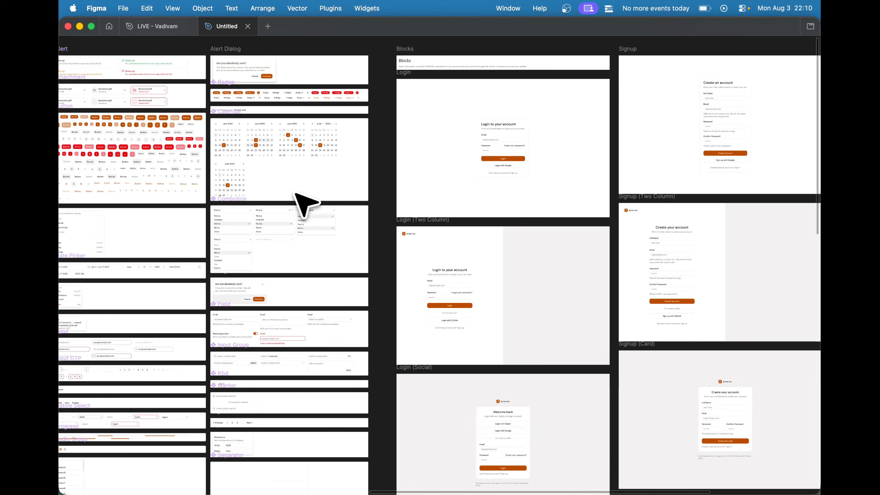
# - Examine the generated Blocks: the login and signup variants, Chart and Sidebar sets, Dashboard and Chat
pyautogui.scroll(-4, 298, 197)
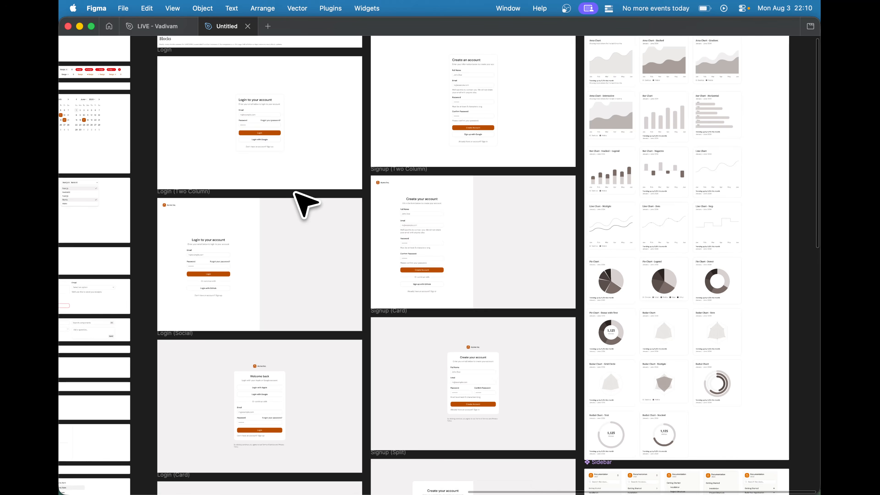
pyautogui.scroll(2, 298, 202)
pyautogui.hscroll(2, 299, 202)
pyautogui.scroll(-2, 553, 399)
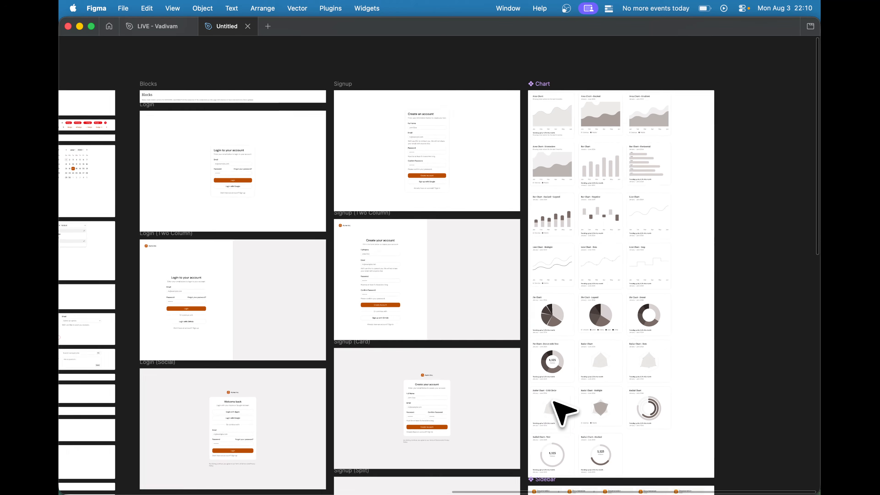
pyautogui.scroll(-12, 553, 400)
pyautogui.hscroll(-5, 553, 400)
pyautogui.scroll(-5, 554, 400)
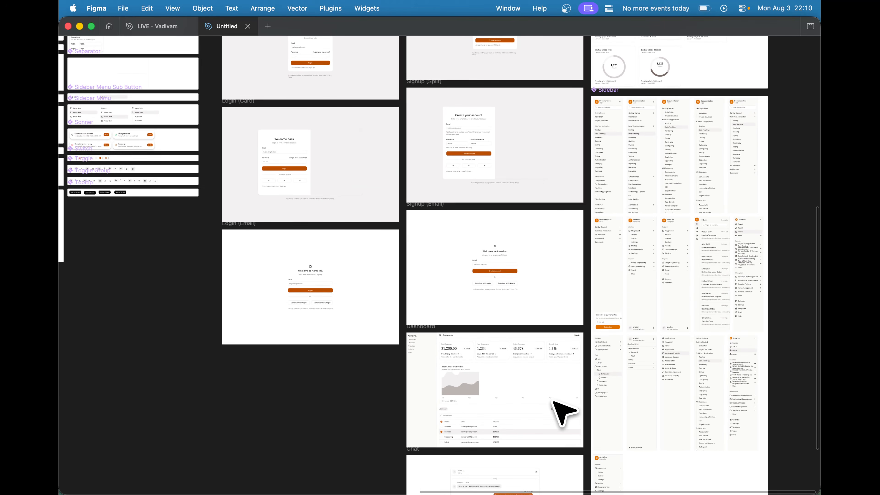
pyautogui.hscroll(3, 579, 367)
pyautogui.scroll(4, 687, 147)
pyautogui.scroll(-3, 662, 262)
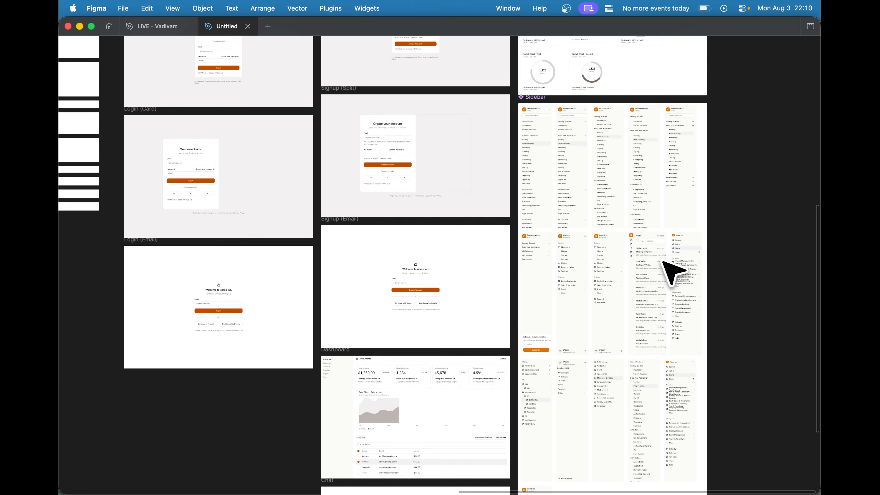
pyautogui.scroll(-6, 662, 262)
pyautogui.hscroll(-5, 663, 261)
pyautogui.scroll(2, 663, 262)
pyautogui.scroll(-2, 663, 262)
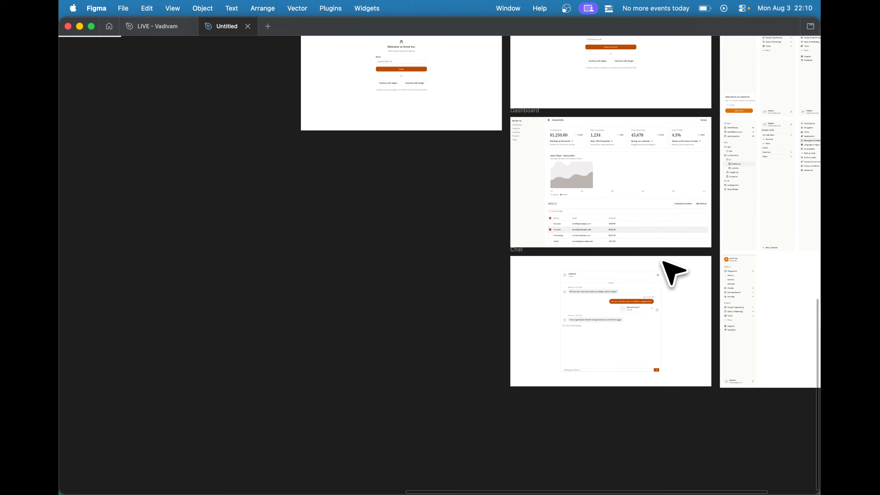
pyautogui.scroll(-6, 660, 388)
pyautogui.scroll(5, 515, 279)
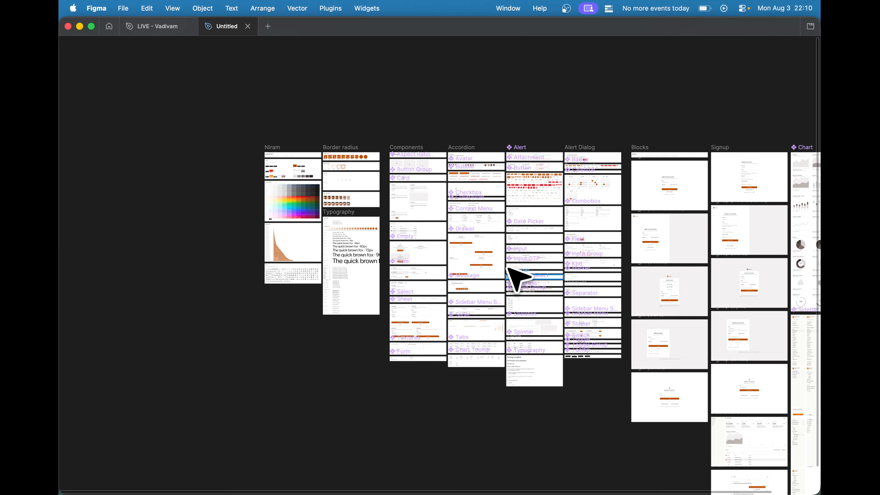
# - Review the overall layout of the whole design system, then show the interface again
pyautogui.scroll(-4, 516, 277)
pyautogui.scroll(-4, 516, 280)
pyautogui.scroll(2, 515, 276)
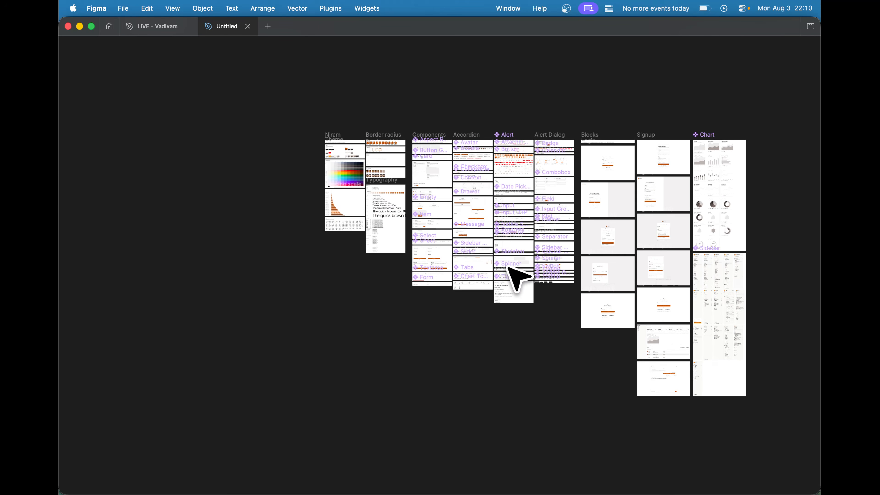
pyautogui.scroll(2, 453, 215)
pyautogui.scroll(4, 232, 125)
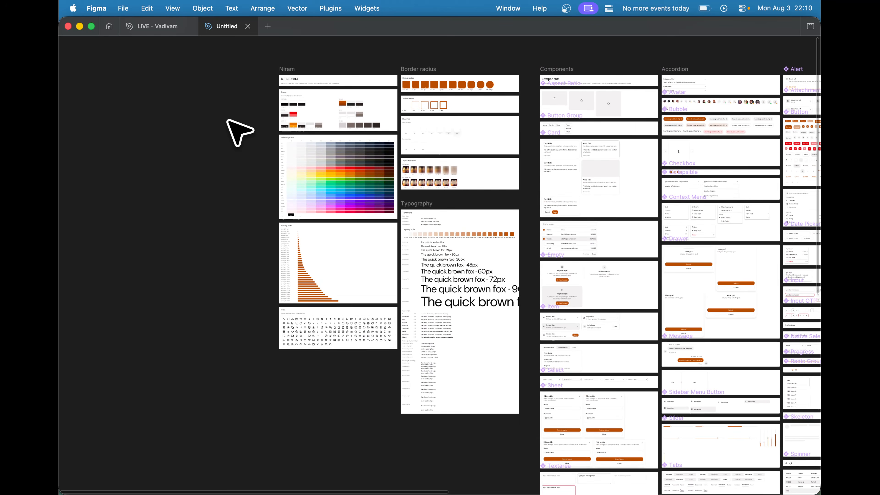
pyautogui.press('super+backslash')
pyautogui.scroll(2, 481, 255)
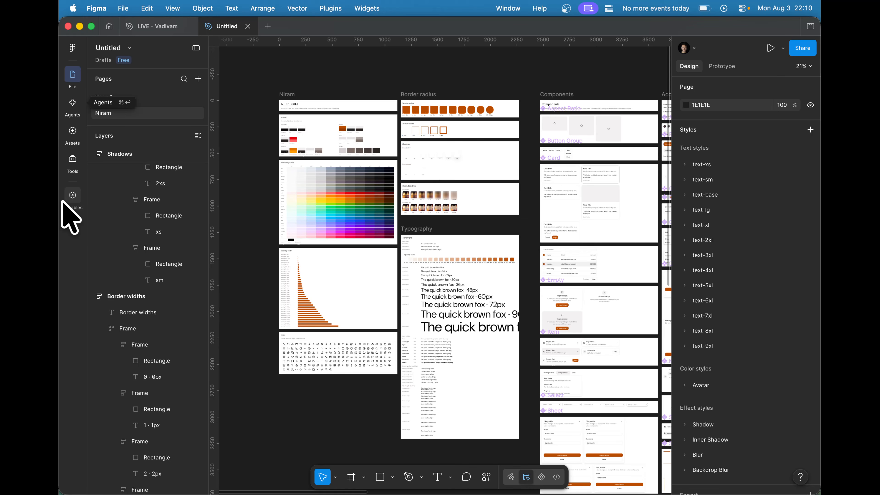
# - Review the shadcn / Theme, Tailwind / Colors and Tailwind / Primitives variable collections, then return to the file's canvas
pyautogui.click(69, 198)
pyautogui.scroll(-15, 320, 292)
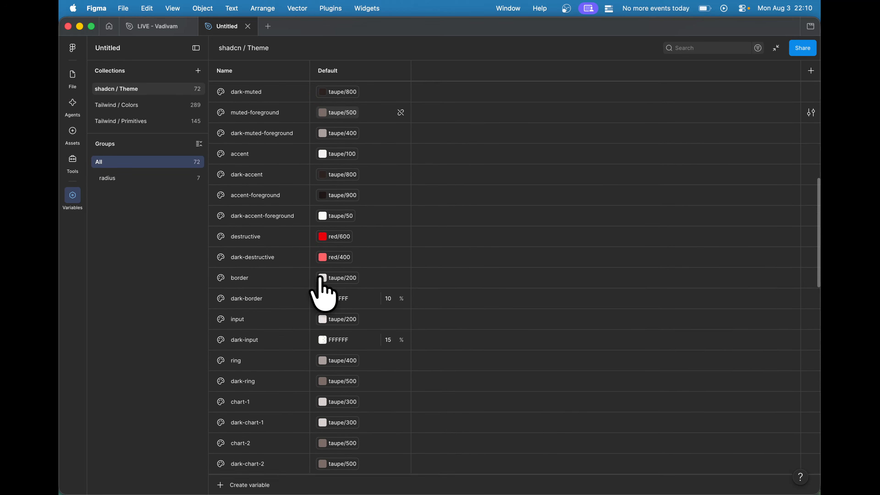
pyautogui.scroll(-10, 322, 289)
pyautogui.click(150, 106)
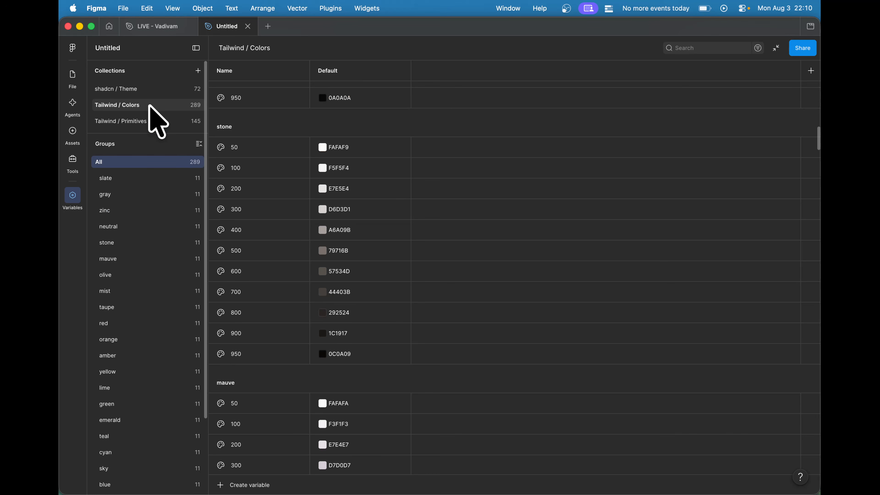
pyautogui.scroll(-20, 335, 280)
pyautogui.scroll(-15, 331, 266)
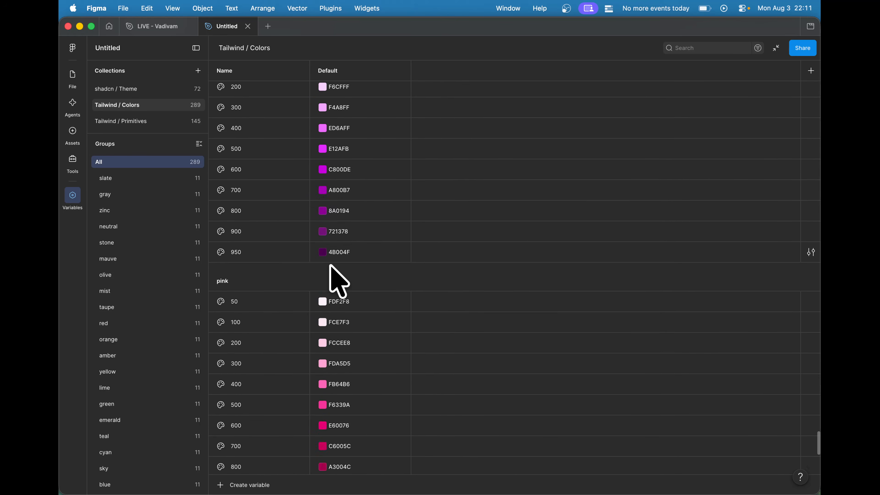
pyautogui.click(144, 120)
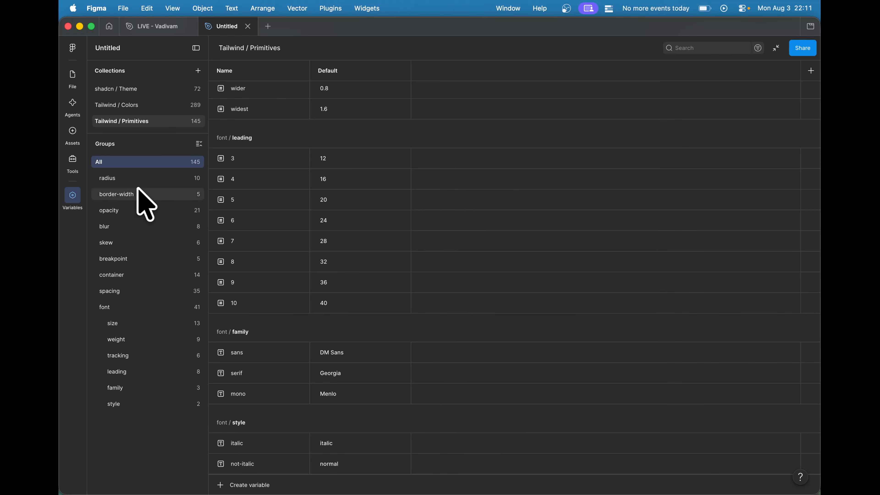
pyautogui.click(137, 89)
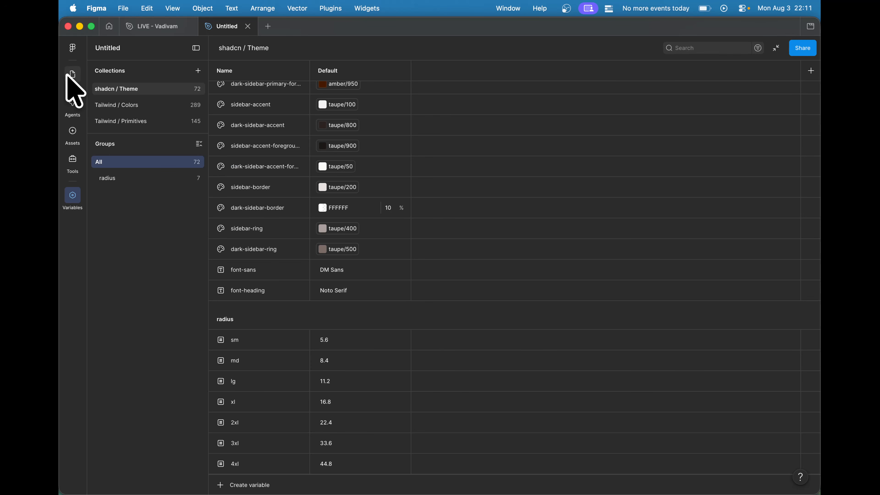
pyautogui.click(69, 77)
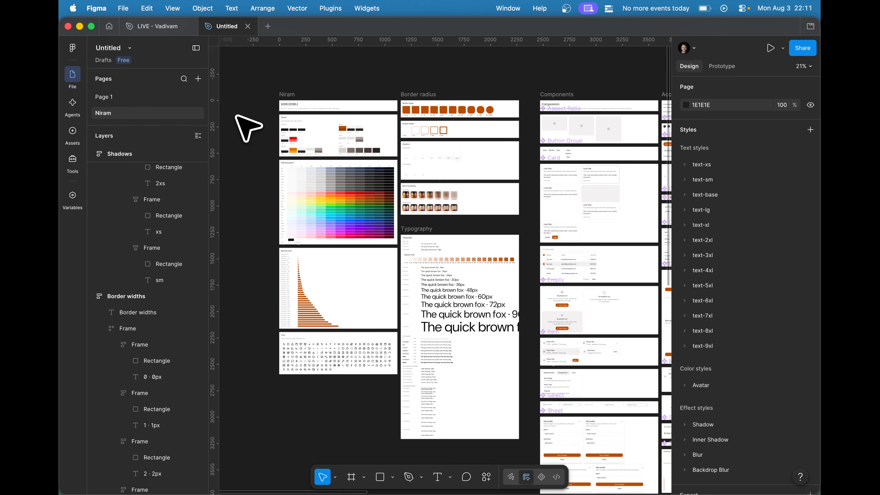
# - Place an instance of the small default Button above the Alert set and switch its variant to secondary, then to the red destructive one
pyautogui.scroll(-5, 258, 248)
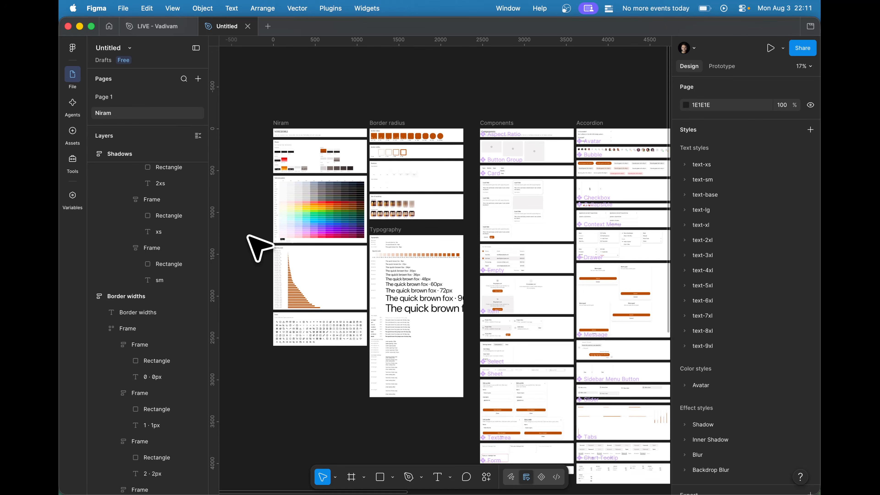
pyautogui.scroll(5, 612, 135)
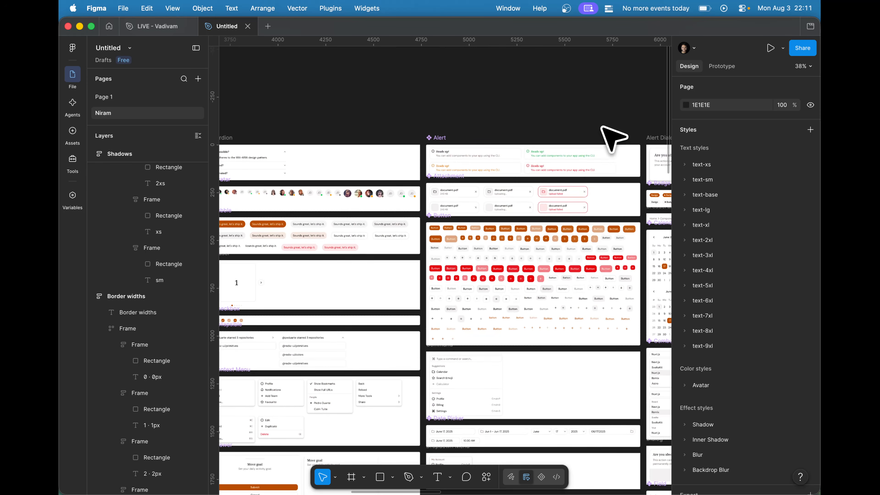
pyautogui.moveTo(490, 229); pyautogui.dragTo(511, 121)
pyautogui.scroll(5, 508, 121)
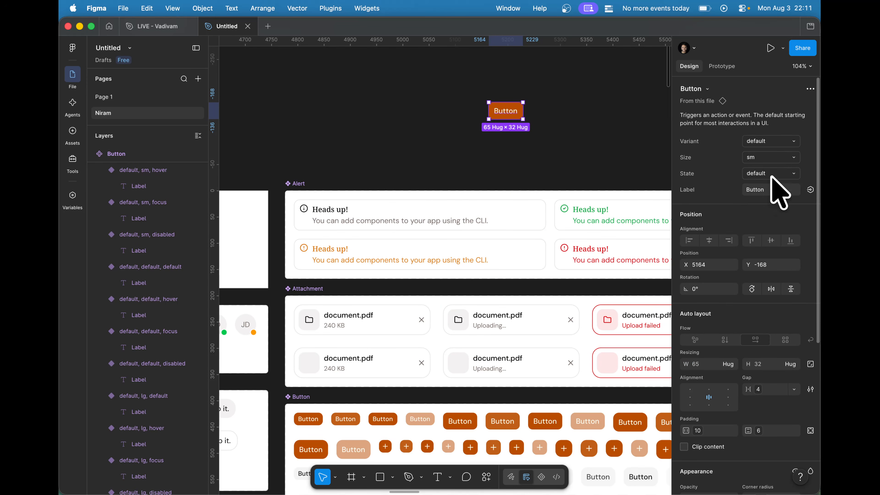
pyautogui.click(772, 141)
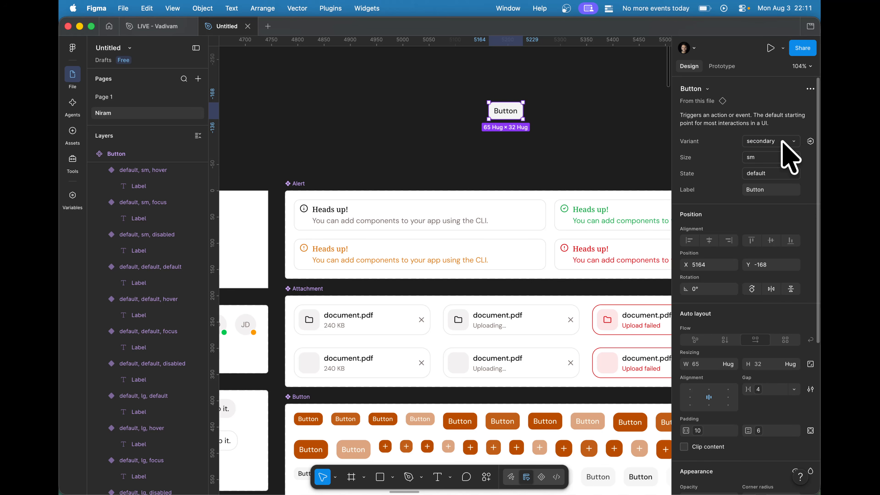
pyautogui.click(782, 142)
pyautogui.click(783, 154)
pyautogui.click(518, 142)
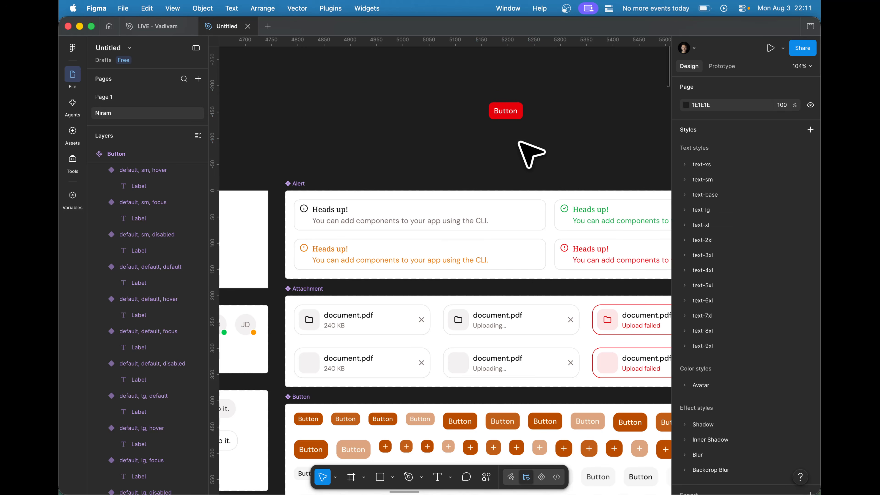
# - Delete the red Button instance above the Alert set
pyautogui.click(520, 117)
pyautogui.press('Delete')
pyautogui.scroll(-5, 522, 118)
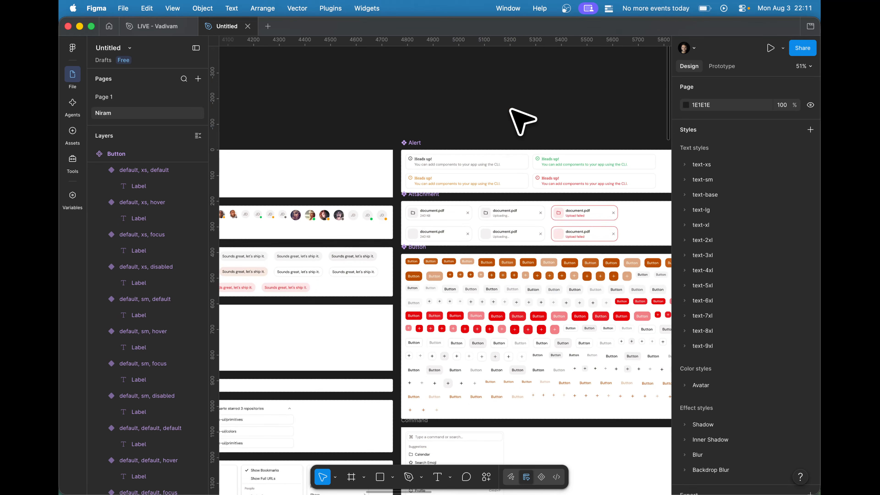
# - Switch to the shadcn page in Chrome, shuffle to a new preset and copy its code --preset b6sUj34d9
pyautogui.hotkey('ctrl', 'Up')
pyautogui.click(282, 212)
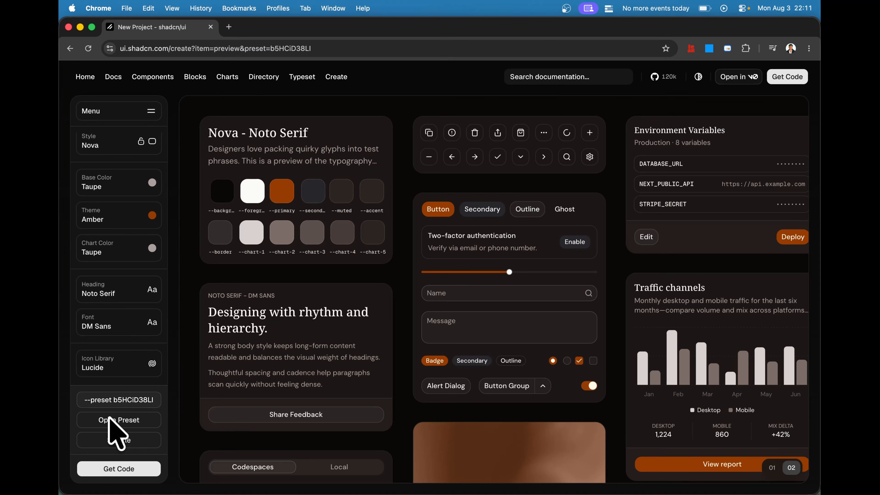
pyautogui.hotkey('ctrl', 'Up')
pyautogui.click(344, 279)
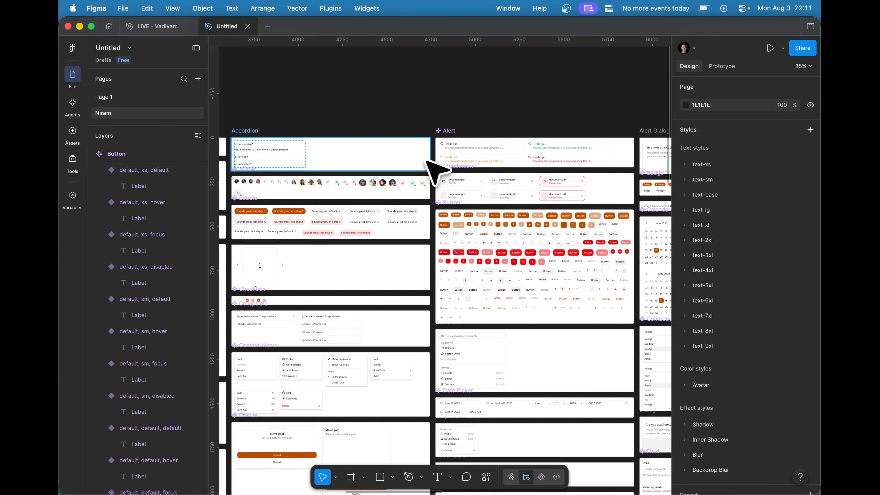
pyautogui.hotkey('ctrl', 'Up')
pyautogui.click(438, 99)
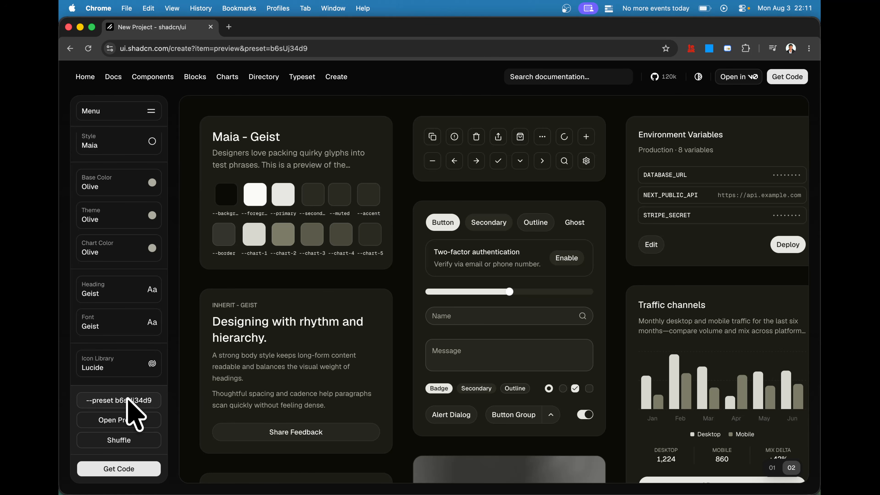
# - Switch back to Figma, run the Niram plugin and enter the preset code --preset b6sUj34d9
pyautogui.hotkey('ctrl', 'Up')
pyautogui.click(324, 228)
pyautogui.press('super+k')
pyautogui.press('Tab')
pyautogui.press('Return')
pyautogui.click(639, 274)
pyautogui.write('--preset b6sUj34d9')
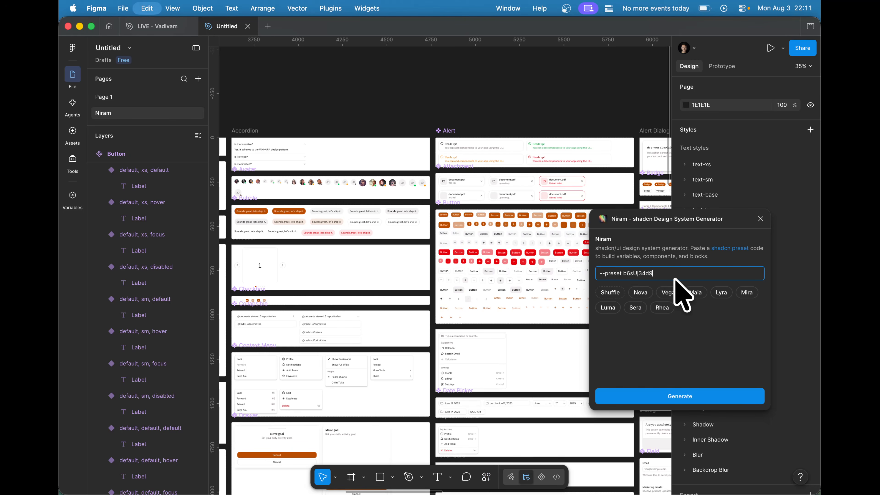
# - Start generating from the new preset, cancel replacing everything and close the Niram plugin
pyautogui.click(669, 395)
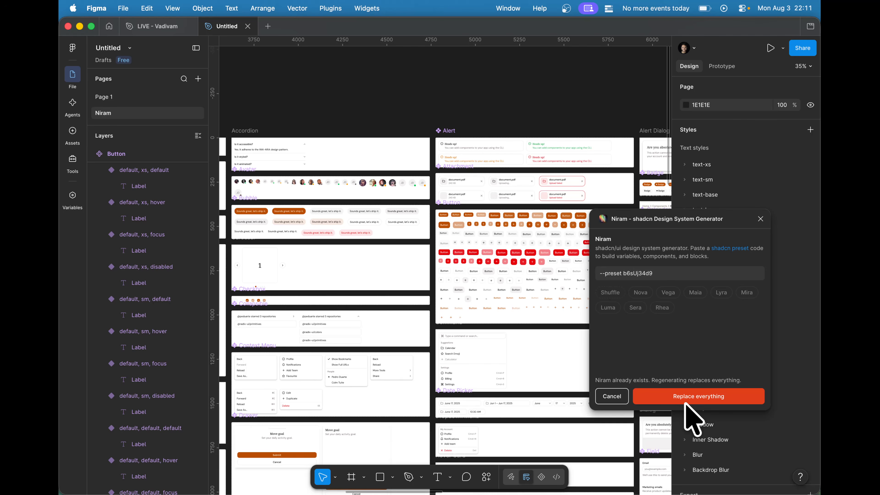
pyautogui.click(621, 398)
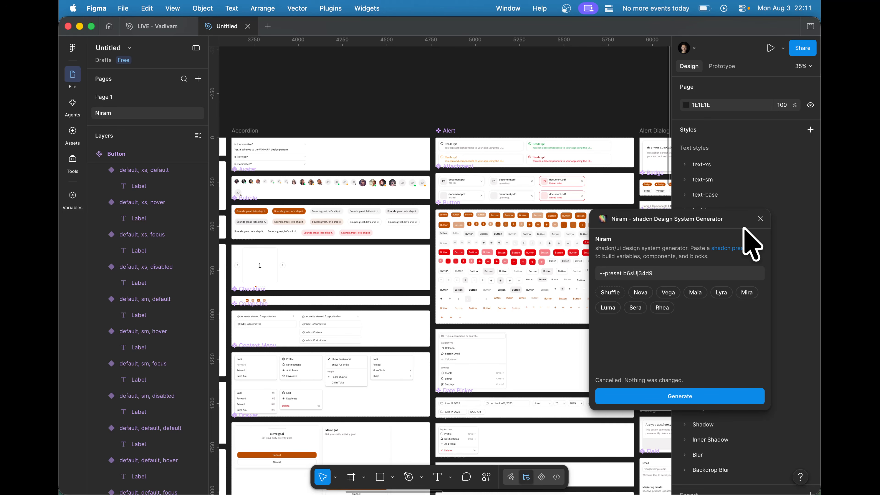
pyautogui.click(760, 218)
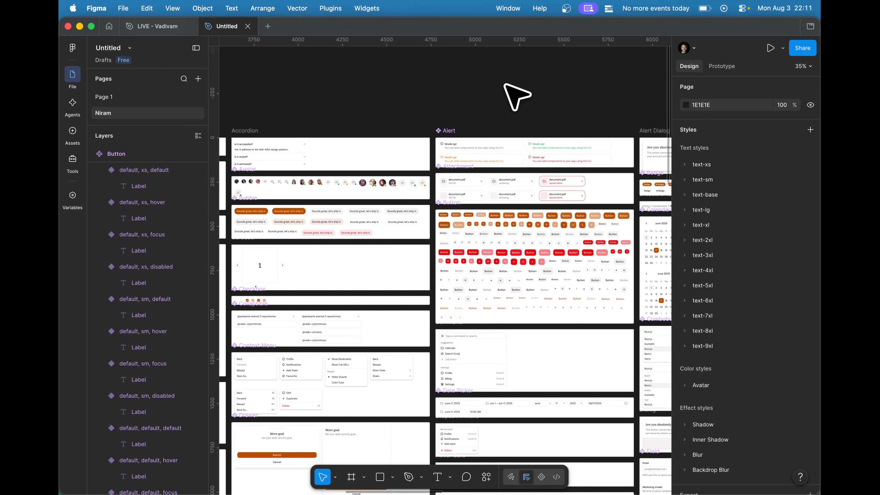
# - Look over the full Niram page and inspect its preset summary and Theme colour swatches
pyautogui.scroll(-10, 505, 85)
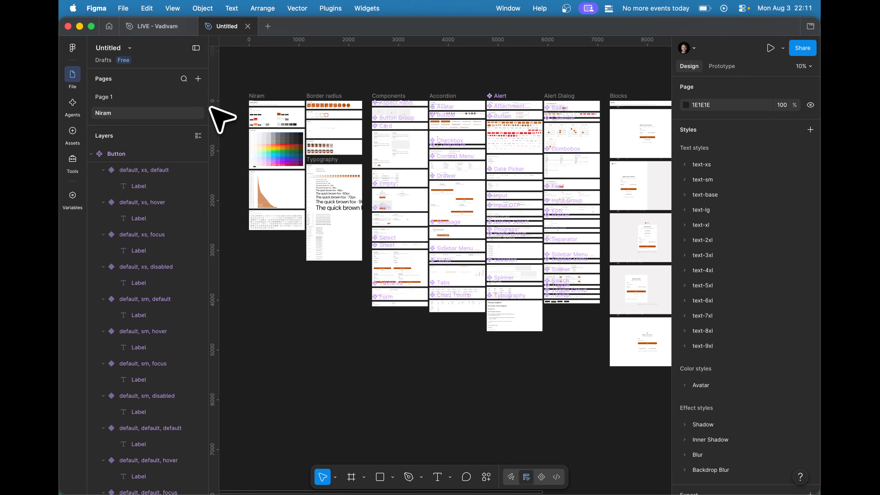
pyautogui.scroll(10, 259, 95)
pyautogui.scroll(4, 259, 94)
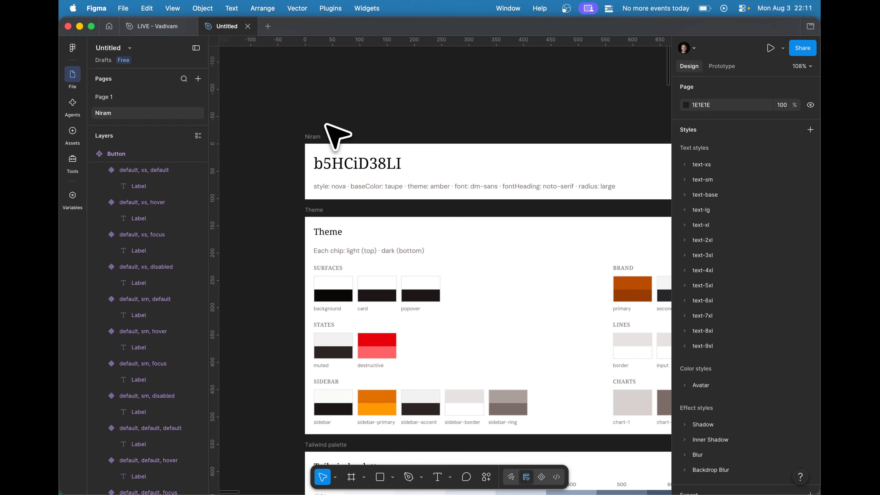